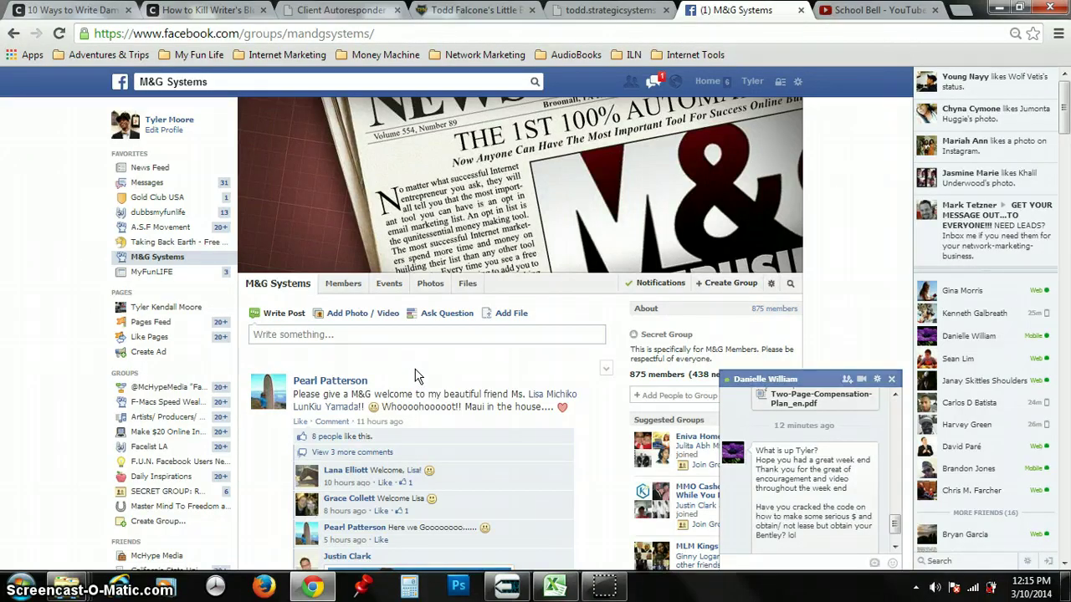
click(558, 588)
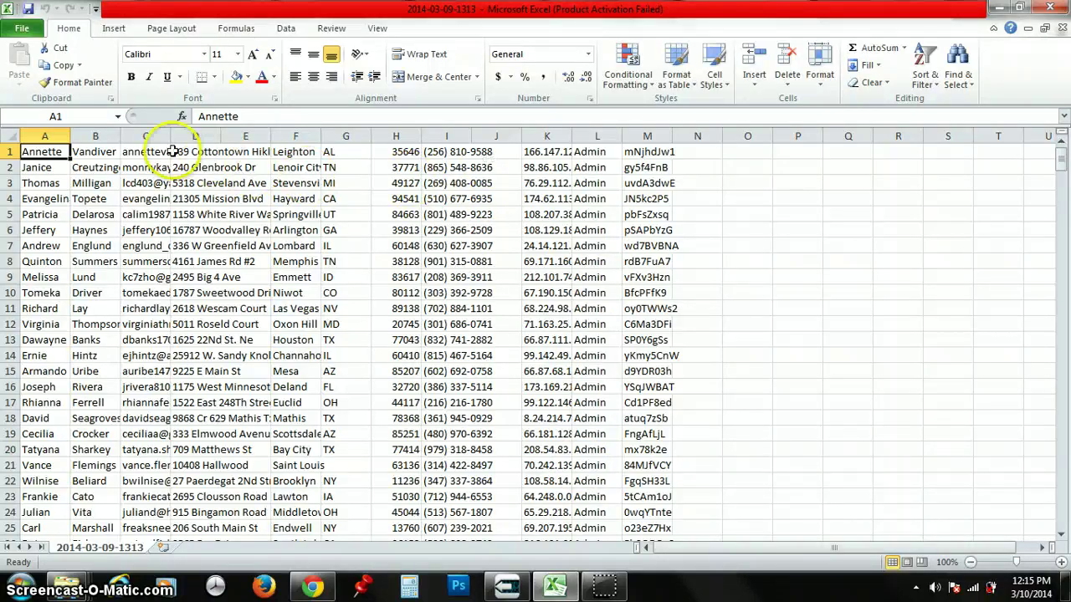
drag(171, 137, 258, 137)
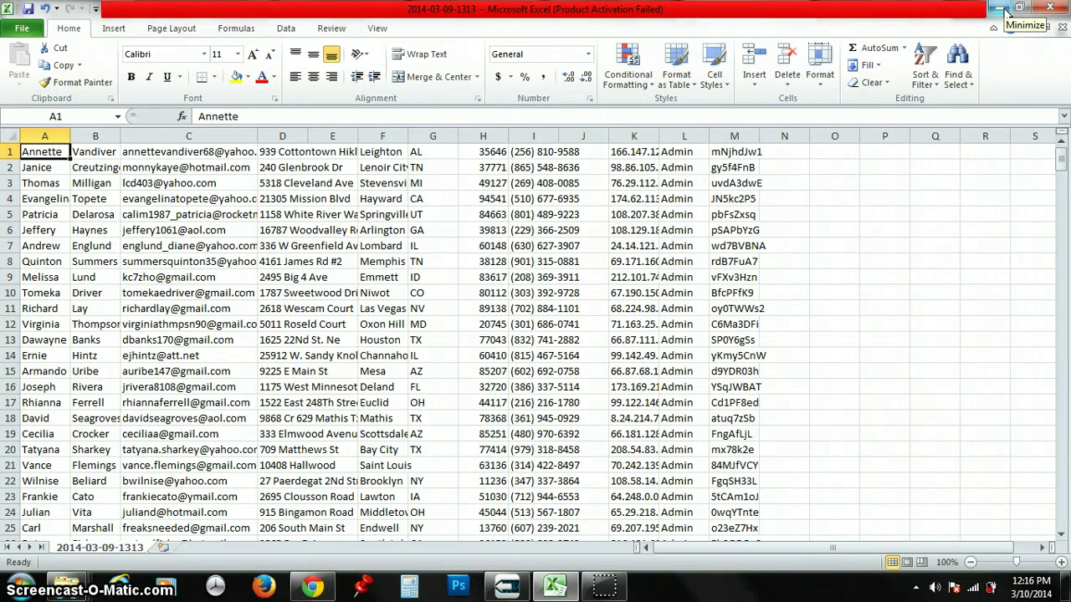
click(1047, 8)
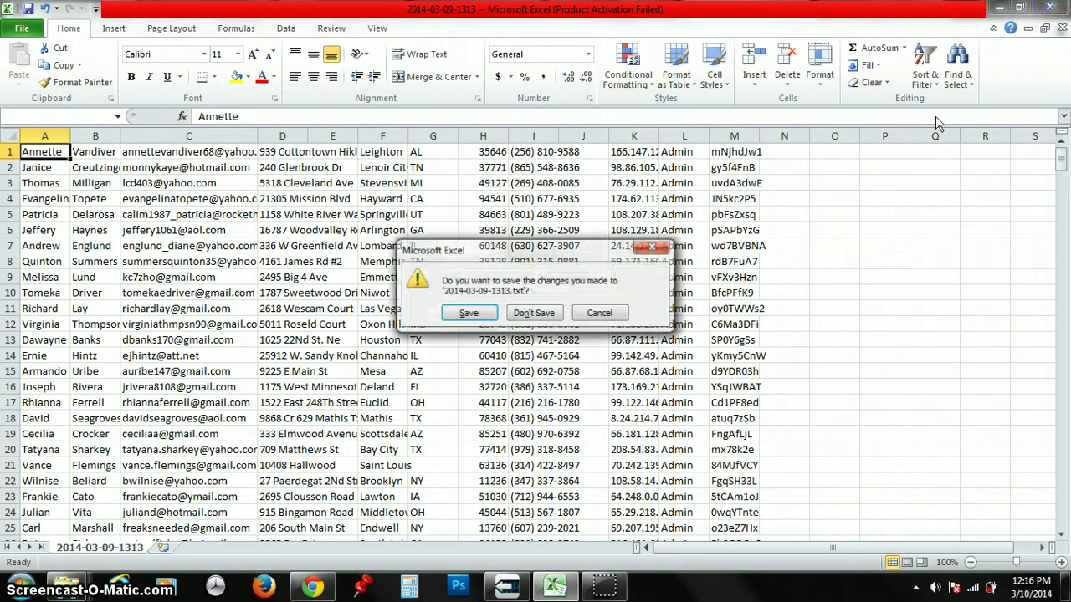
click(533, 312)
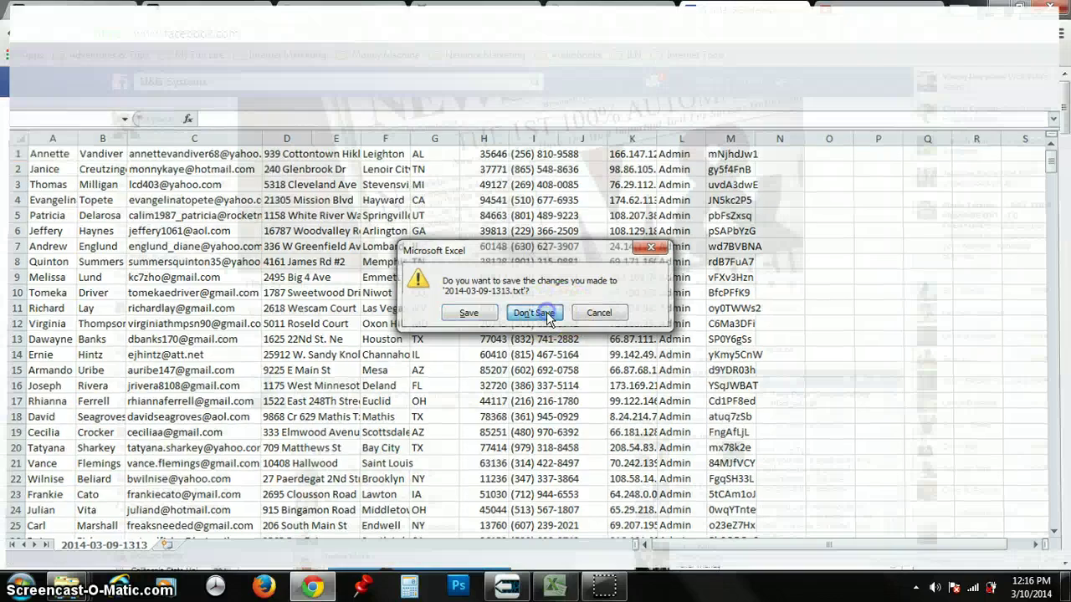
- In the browser, return to the Client Autoresponder's download list and download the lead file dated 2014-03-09
click(373, 10)
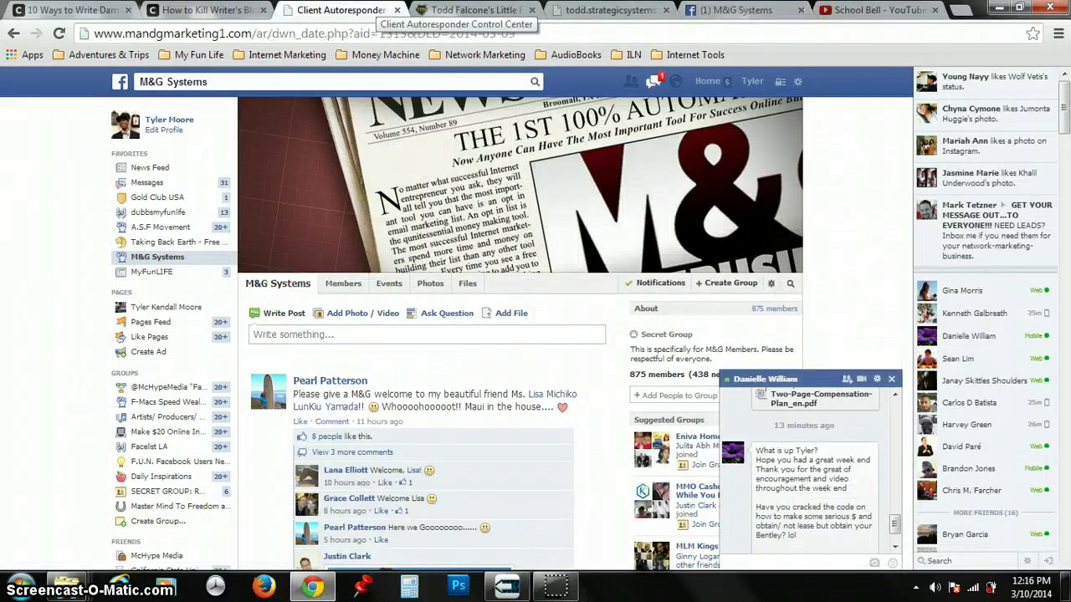
click(22, 39)
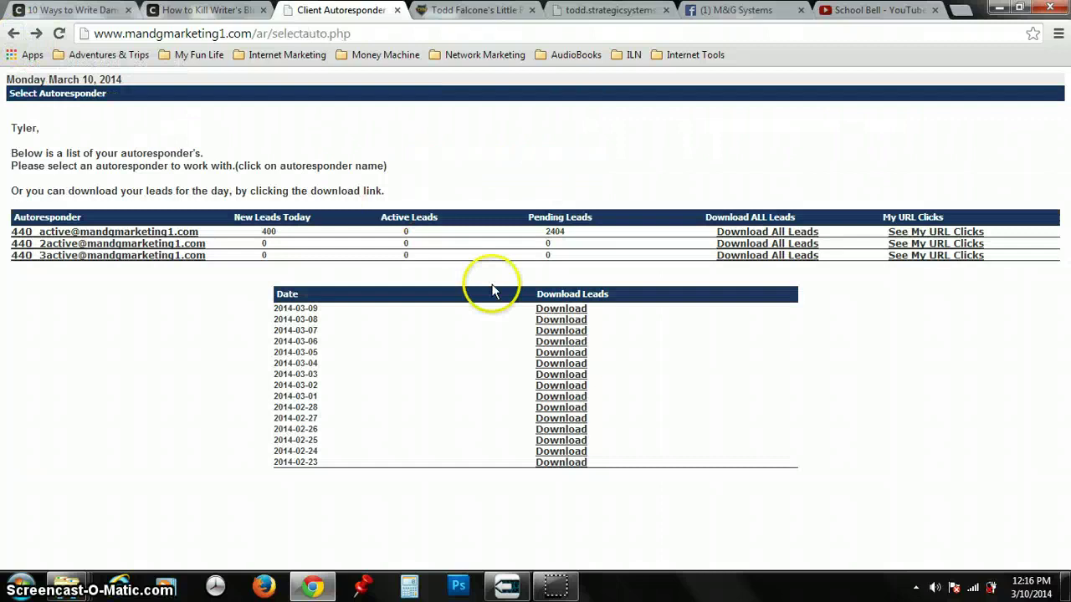
click(573, 312)
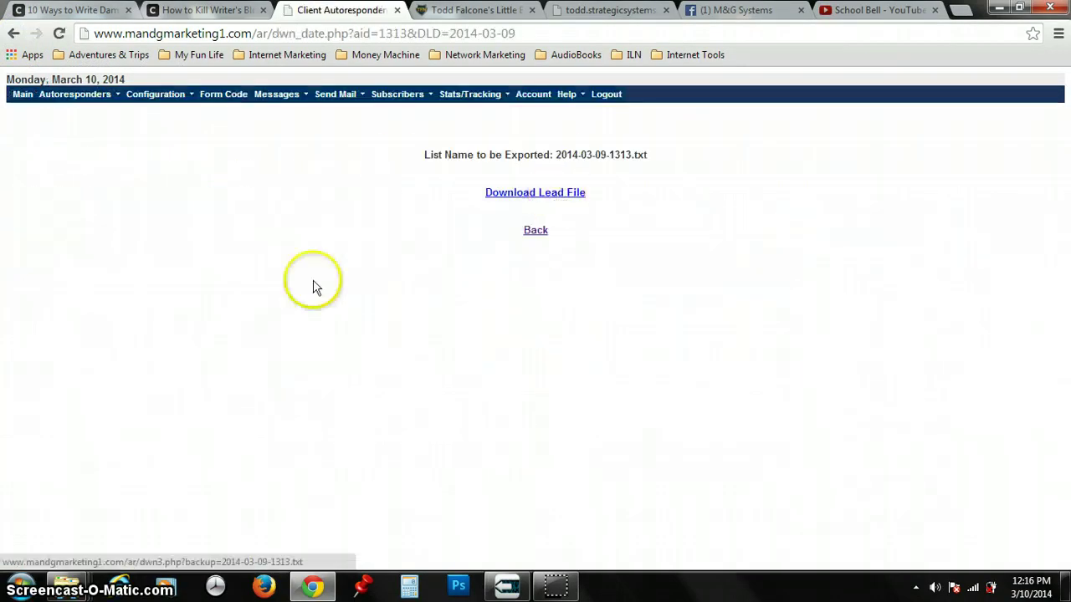
click(556, 195)
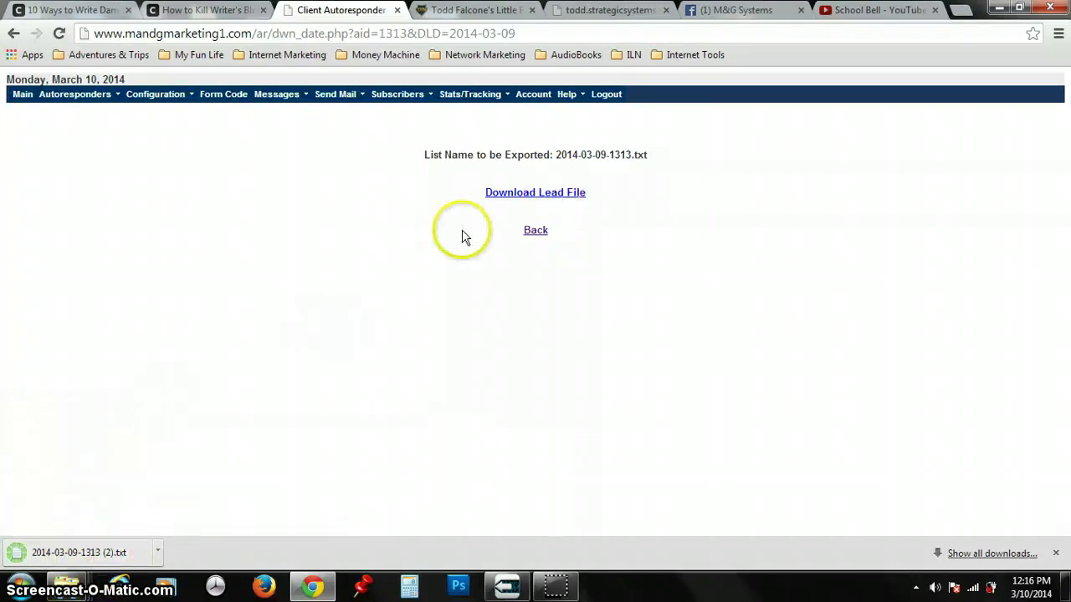
- Leave the browser and start Microsoft Excel 2010 with a blank workbook
click(740, 10)
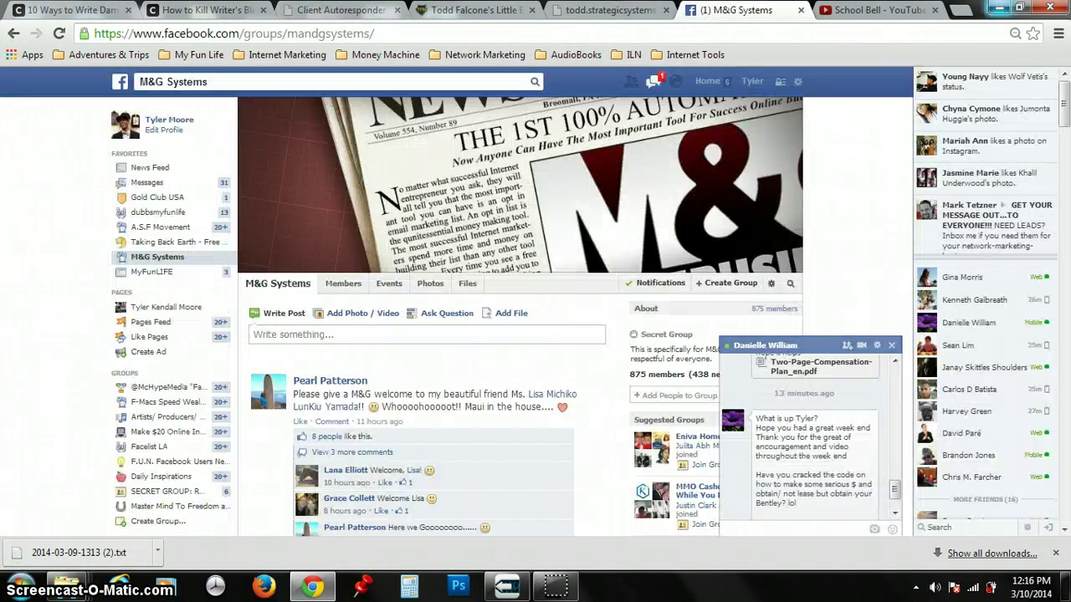
click(74, 579)
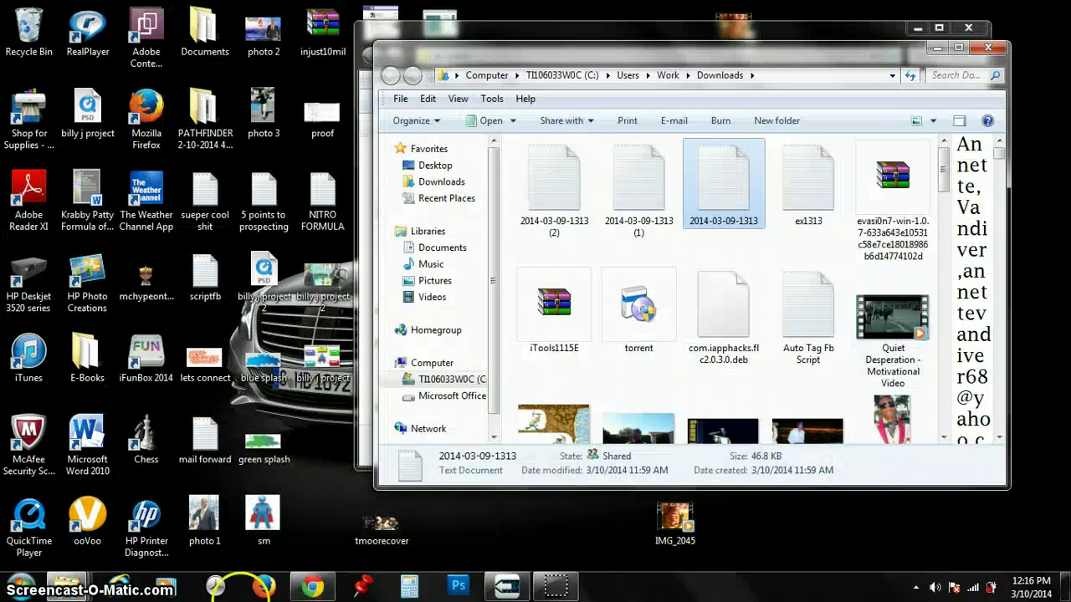
click(22, 583)
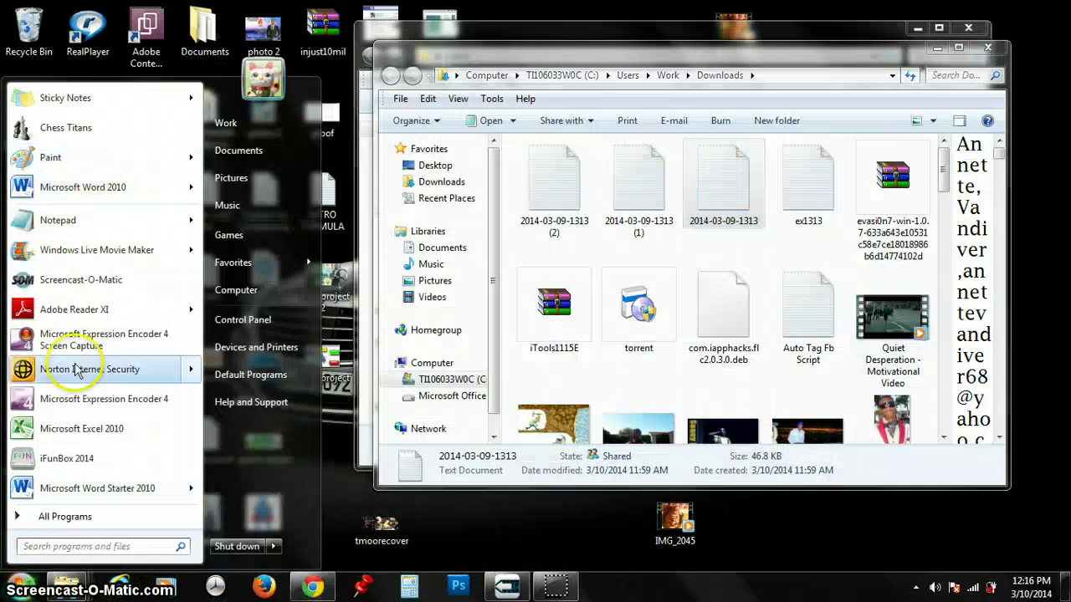
click(83, 429)
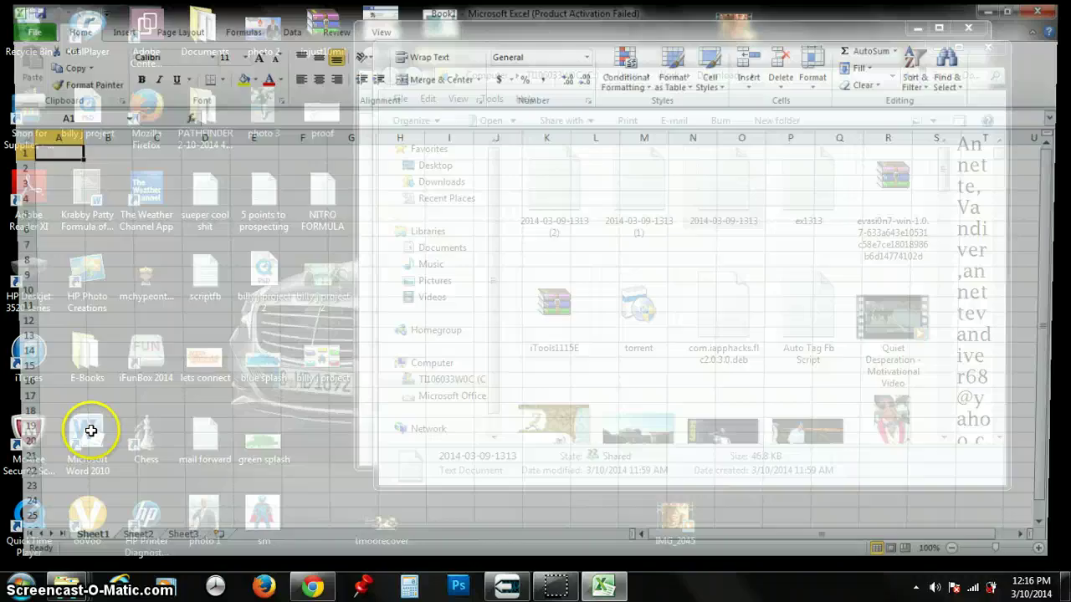
click(23, 30)
click(56, 102)
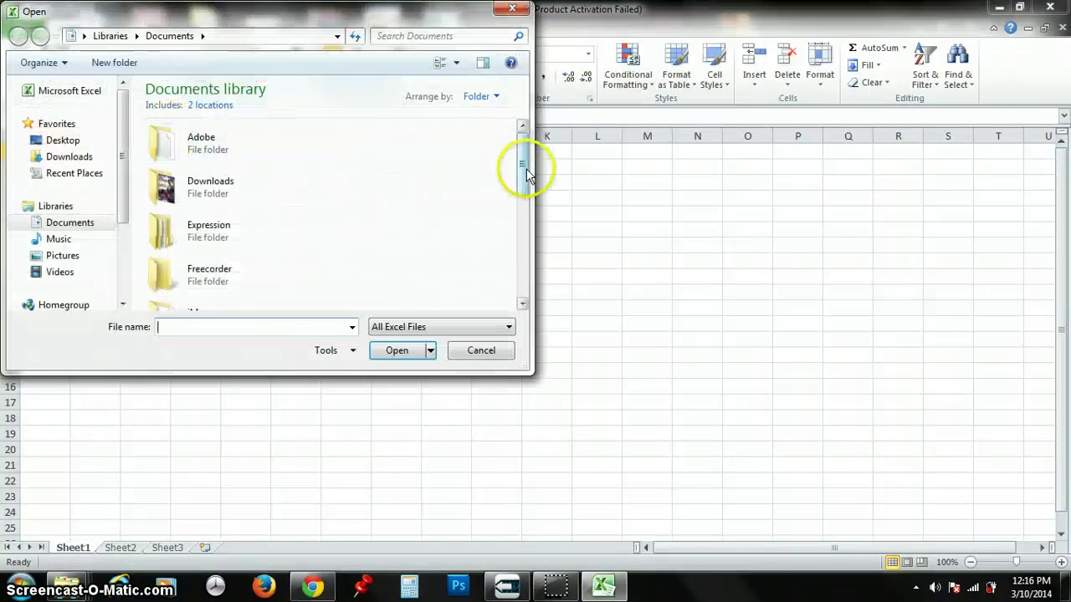
click(456, 326)
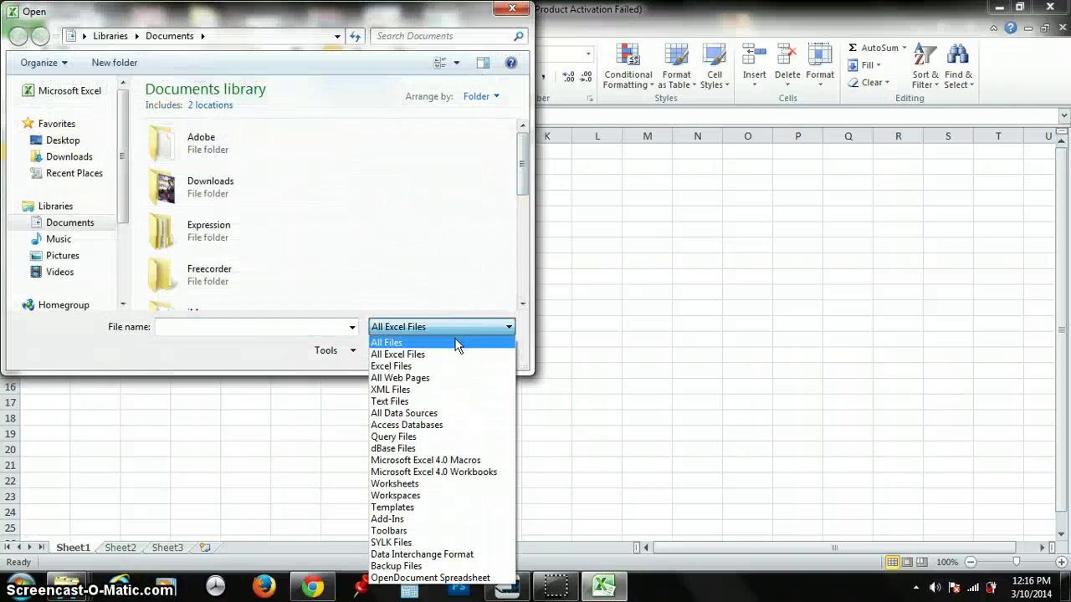
click(458, 341)
drag(526, 142, 524, 189)
click(84, 141)
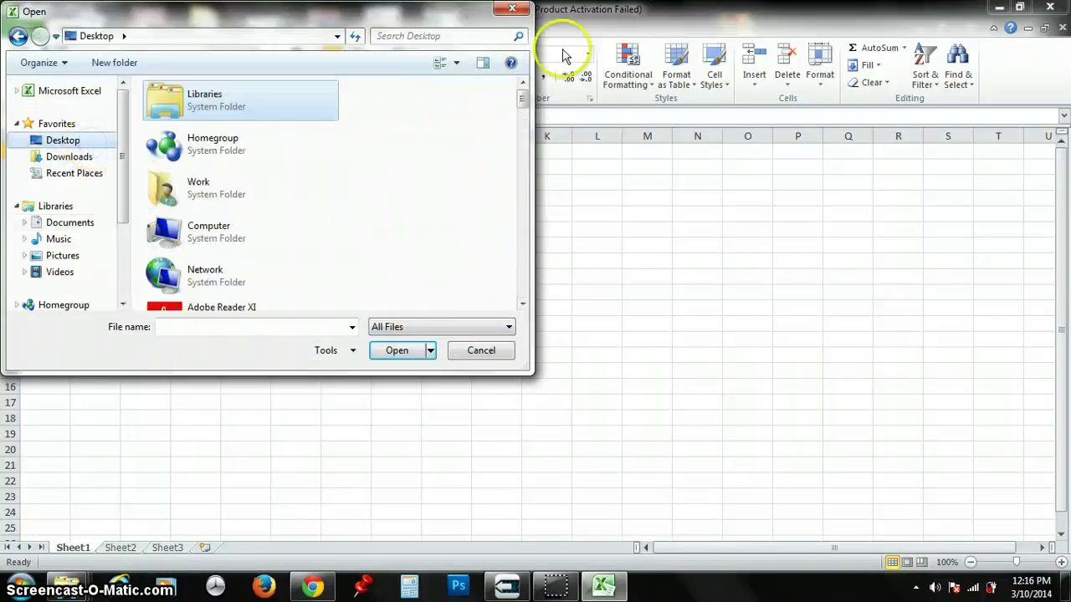
drag(525, 97, 523, 167)
double_click(220, 241)
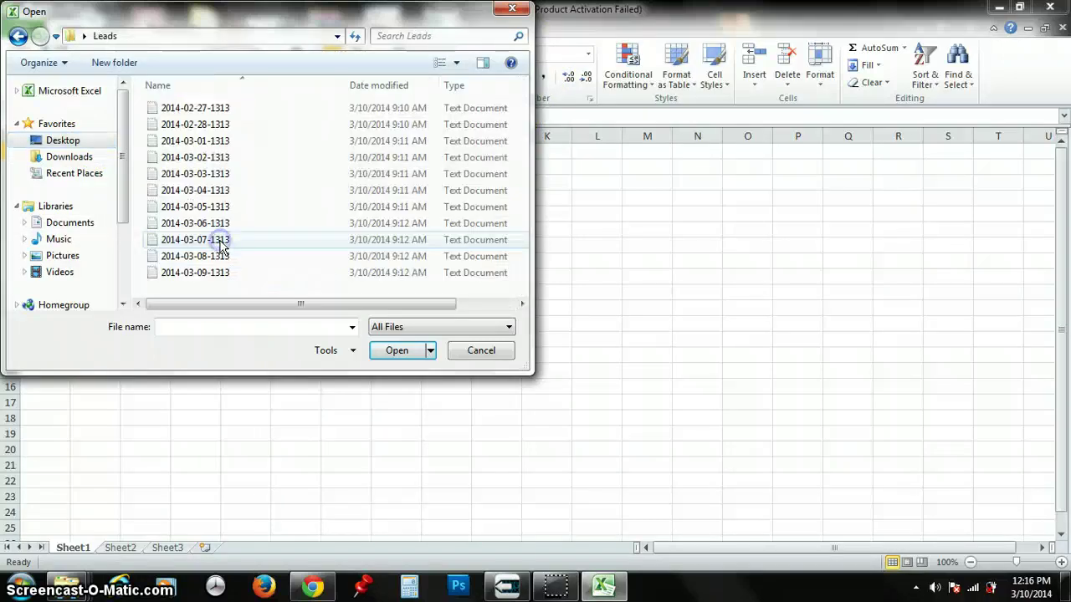
click(279, 276)
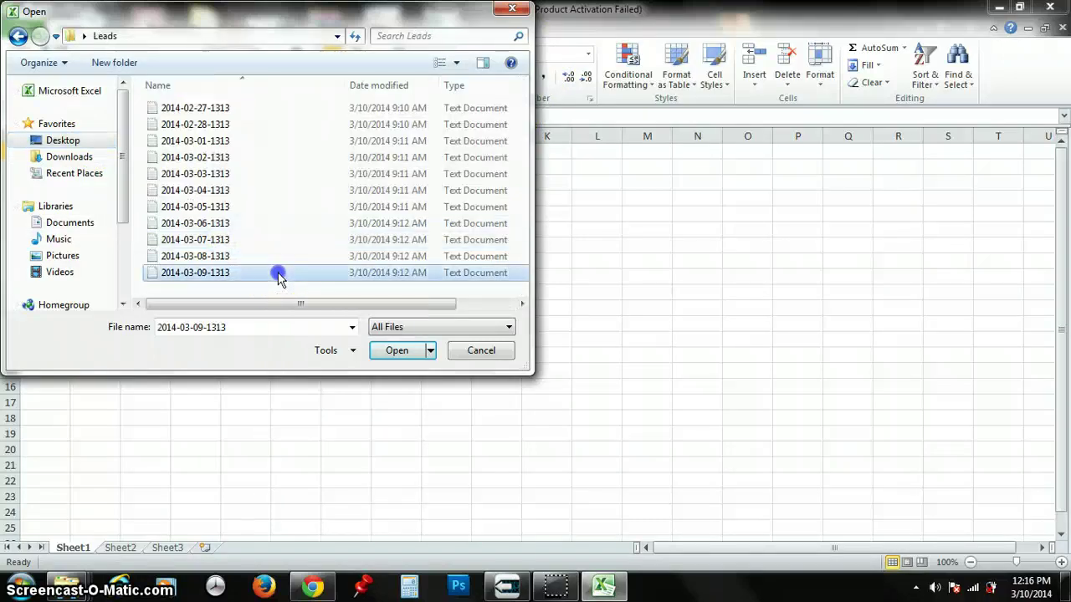
click(387, 352)
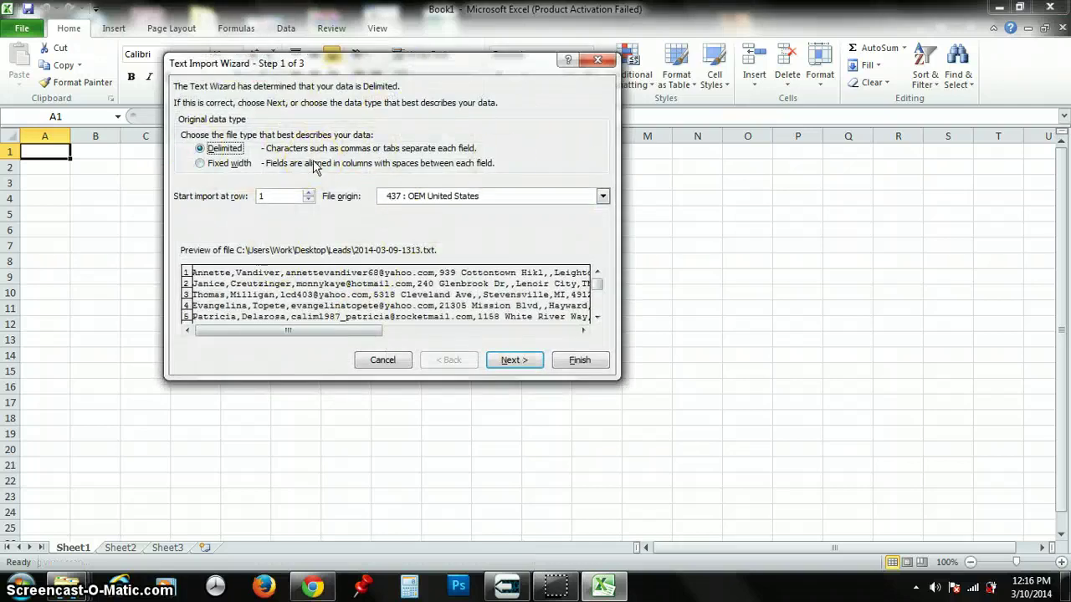
- Keep the import type as Delimited, add Comma as a delimiter alongside Tab, and check the column split in the preview
click(511, 361)
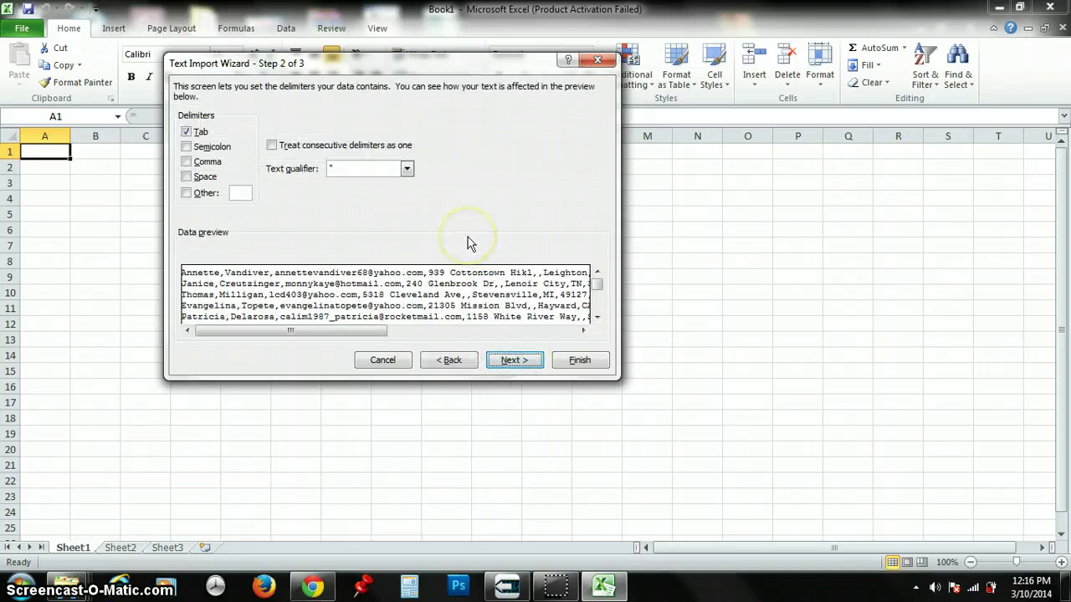
click(187, 163)
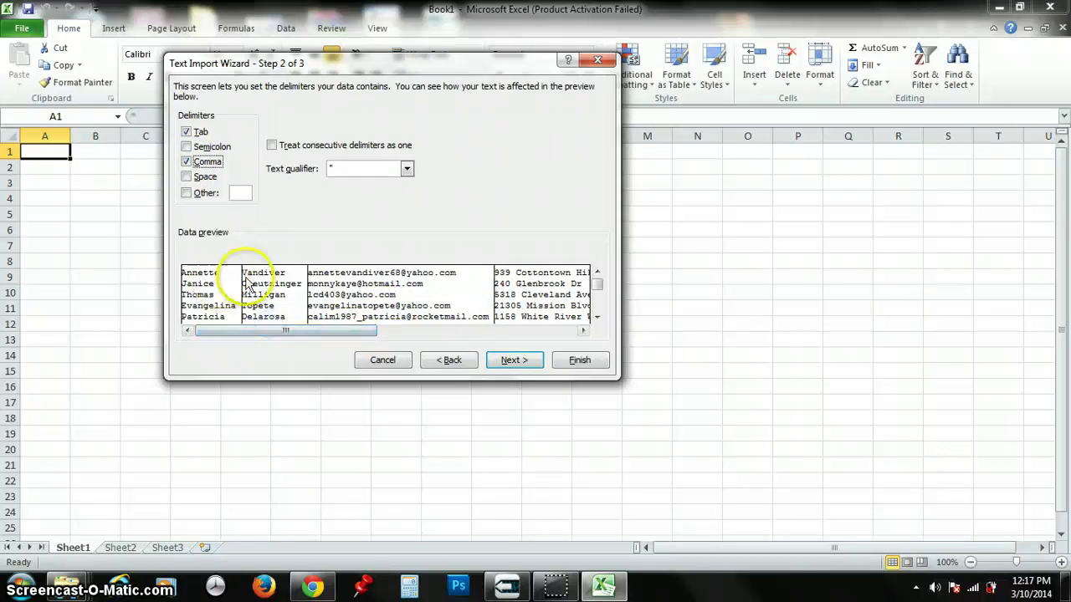
drag(348, 333, 444, 339)
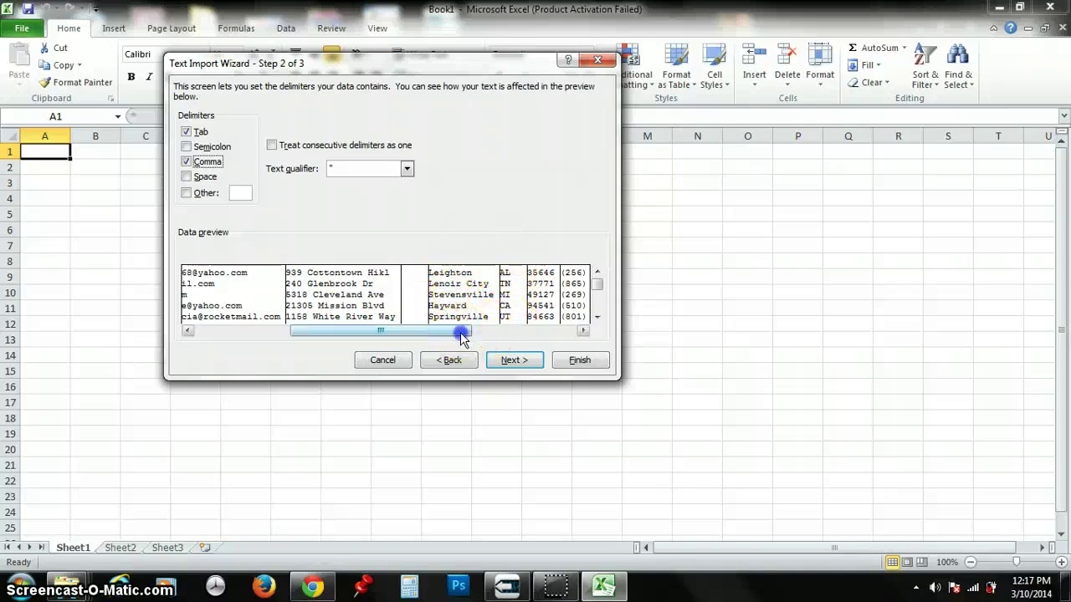
drag(462, 335, 514, 331)
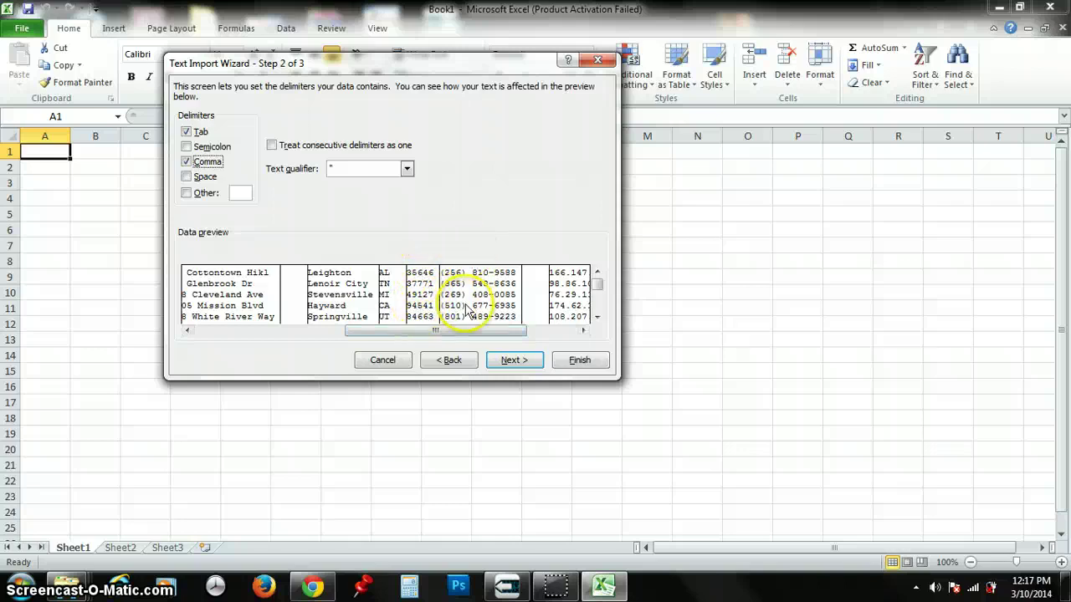
drag(485, 335, 449, 331)
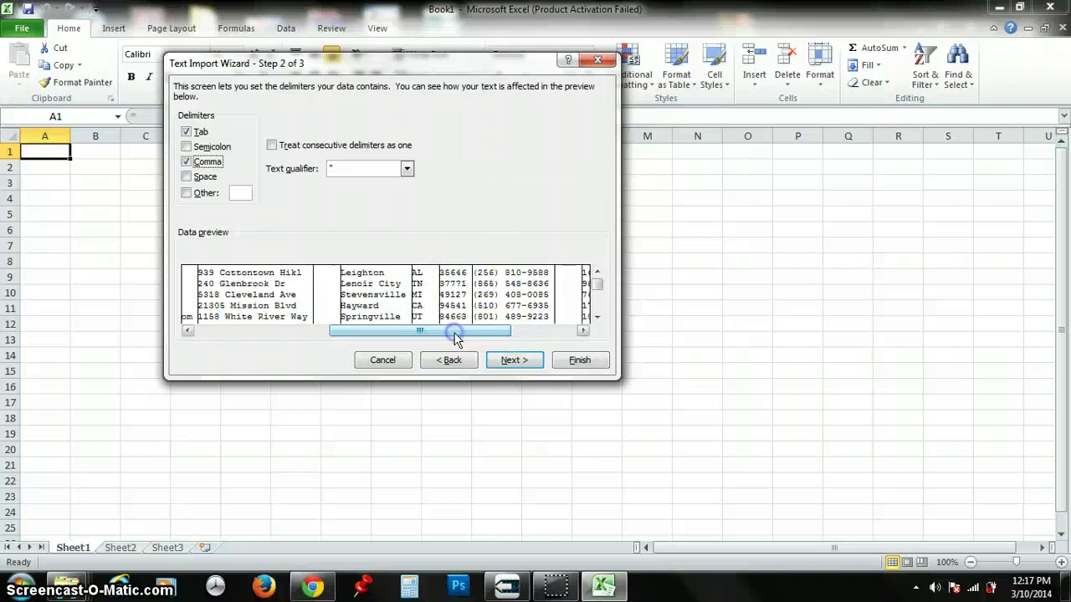
- Keep the General column data format and finish importing the lead file into the worksheet
click(510, 362)
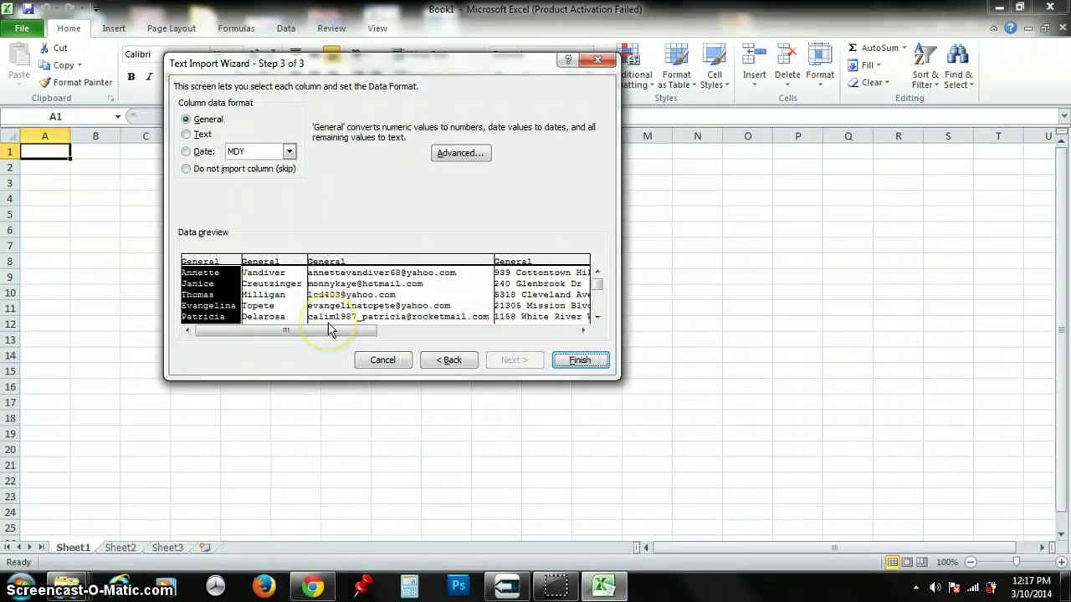
drag(325, 334, 292, 351)
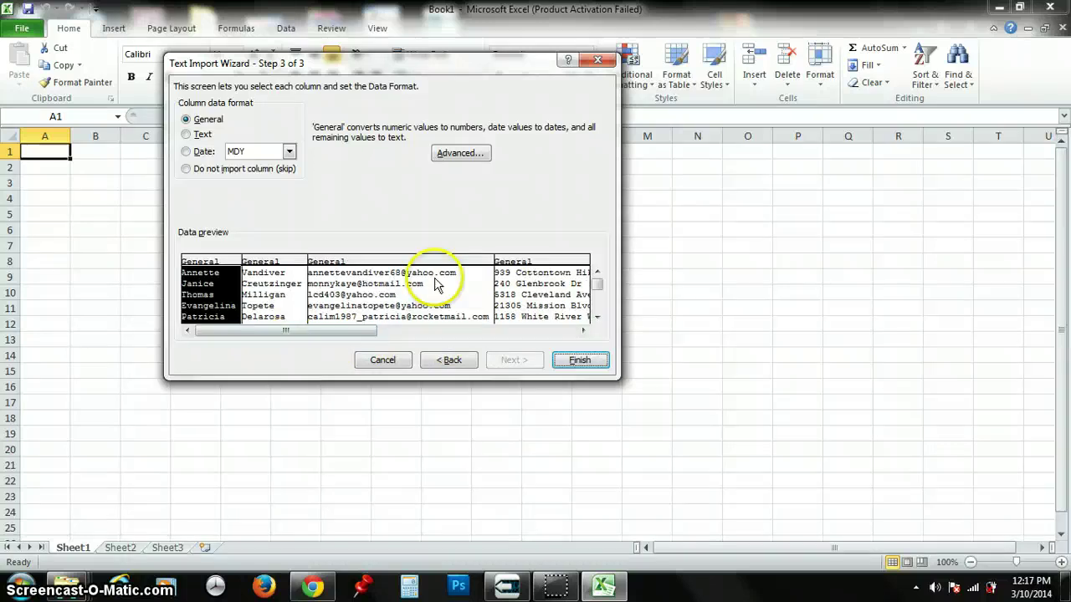
click(580, 361)
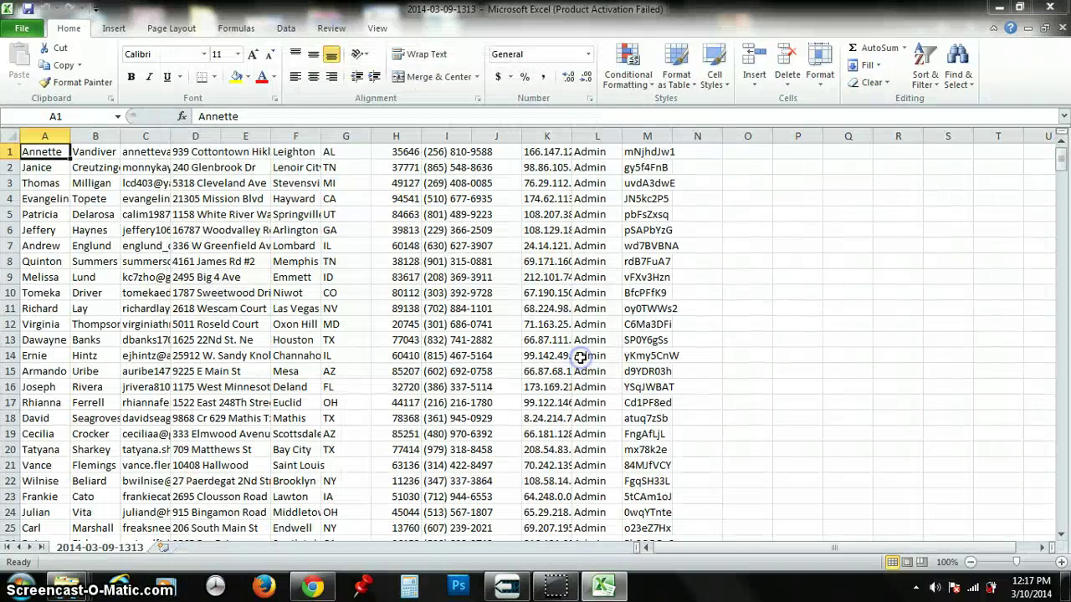
- Widen column C to show more of the e-mail addresses, then narrow it slightly
click(691, 440)
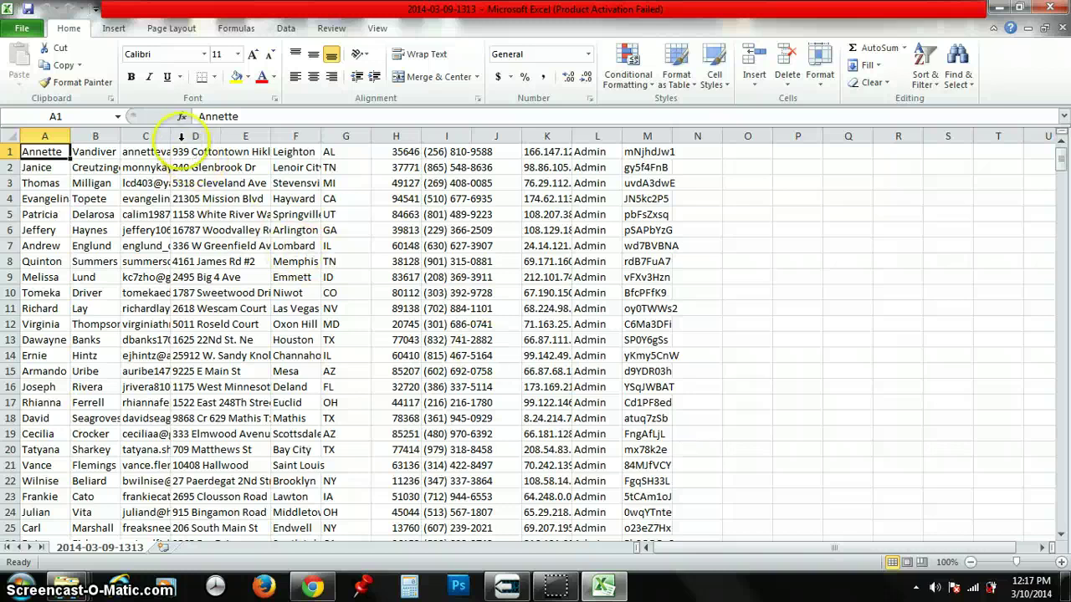
drag(171, 140, 256, 143)
click(326, 124)
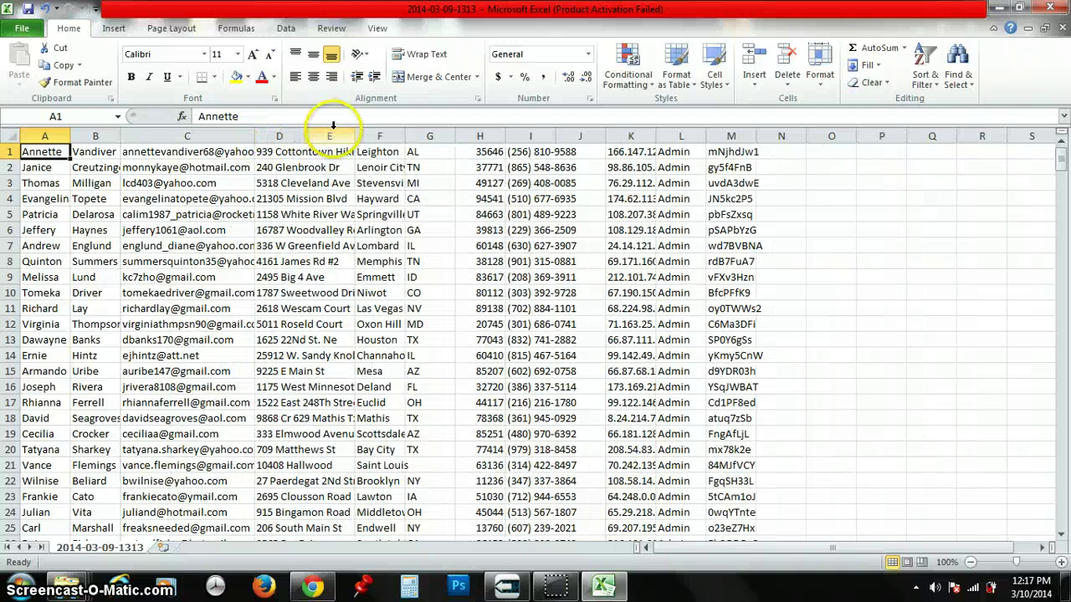
drag(256, 136, 225, 137)
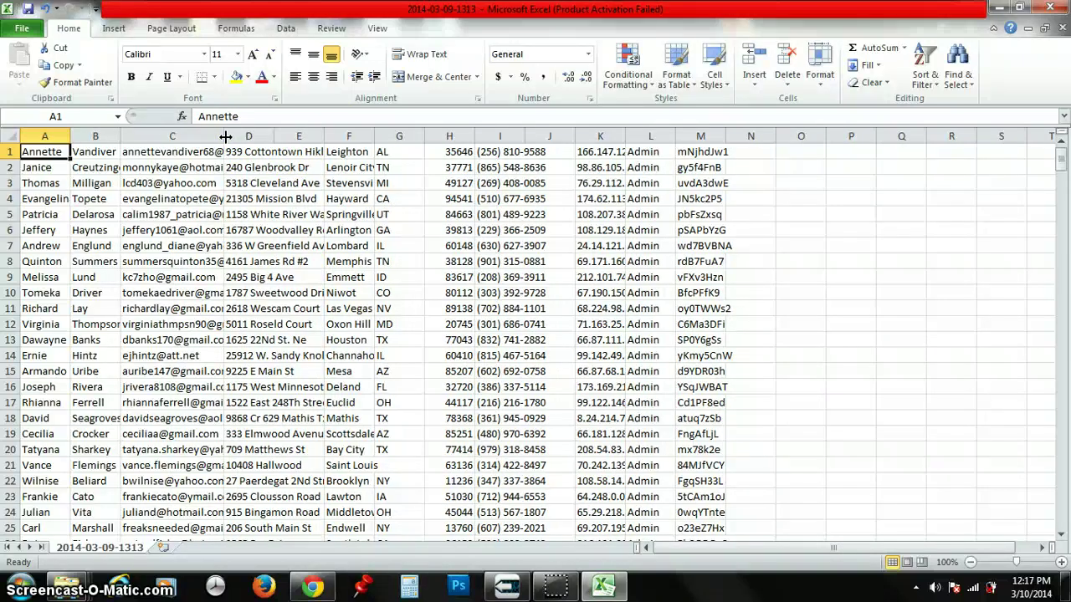
- Examine the imported leads in Excel from the first row down to the last row and back up
click(312, 588)
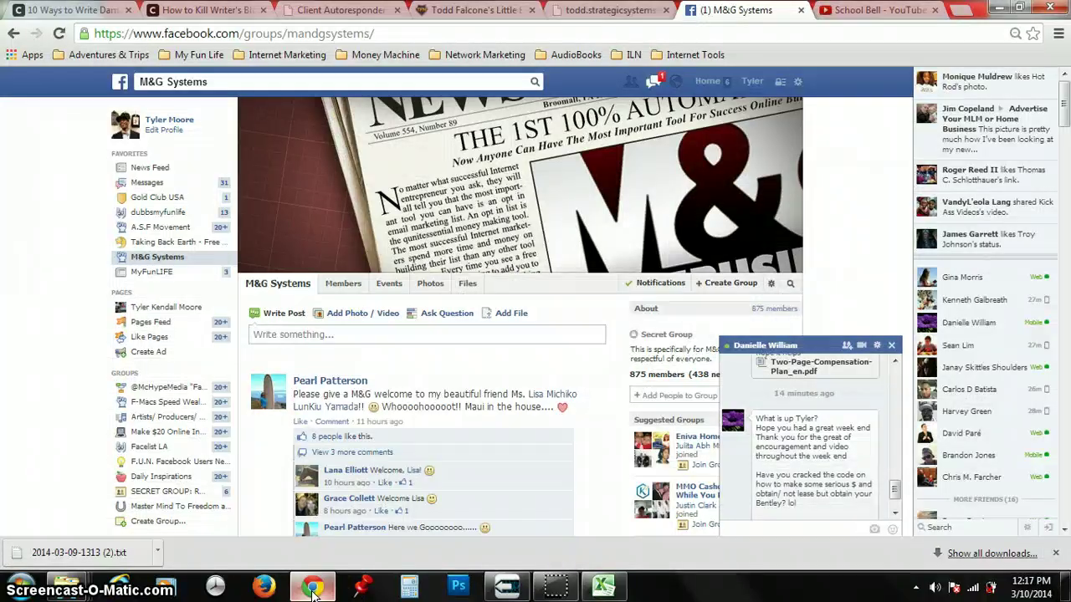
click(603, 585)
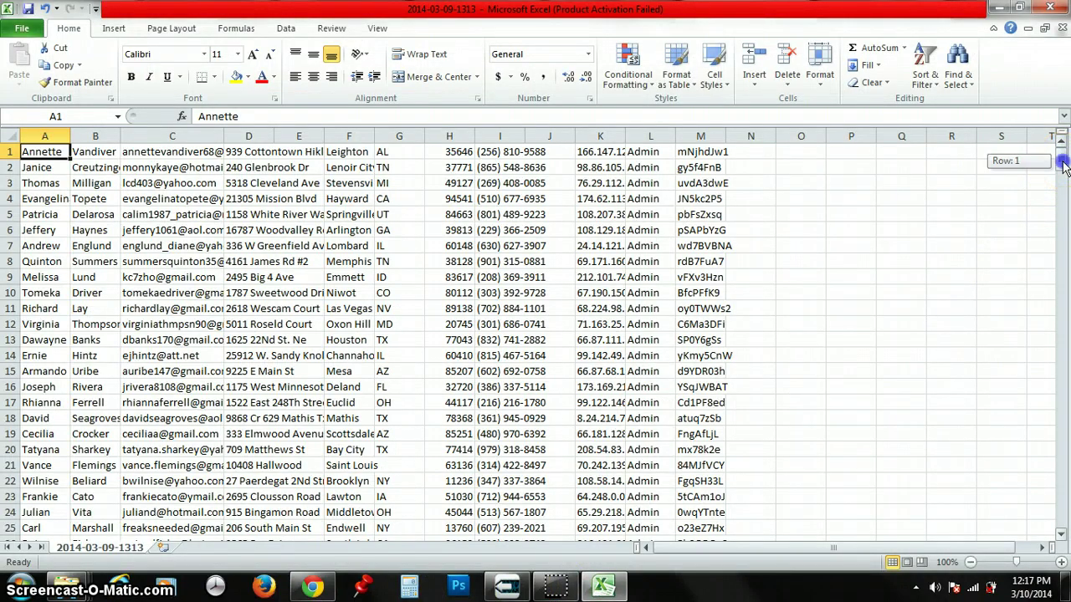
drag(1064, 167, 1063, 544)
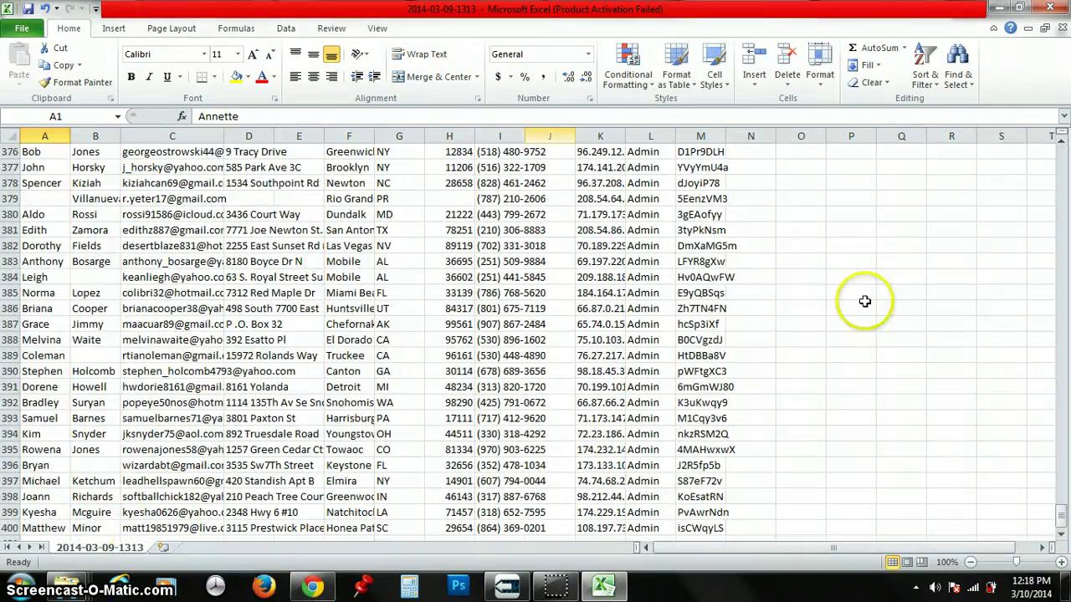
drag(1056, 506, 1052, 203)
- Switch to the browser and look over the Little Black Book training page and the LBB2019.pdf script download
click(998, 8)
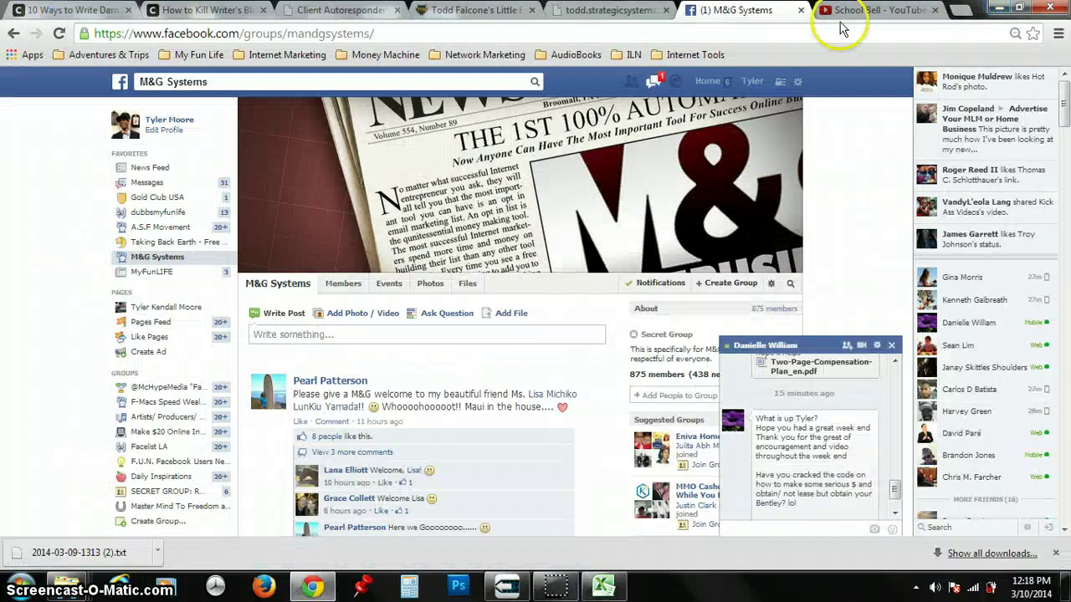
click(469, 11)
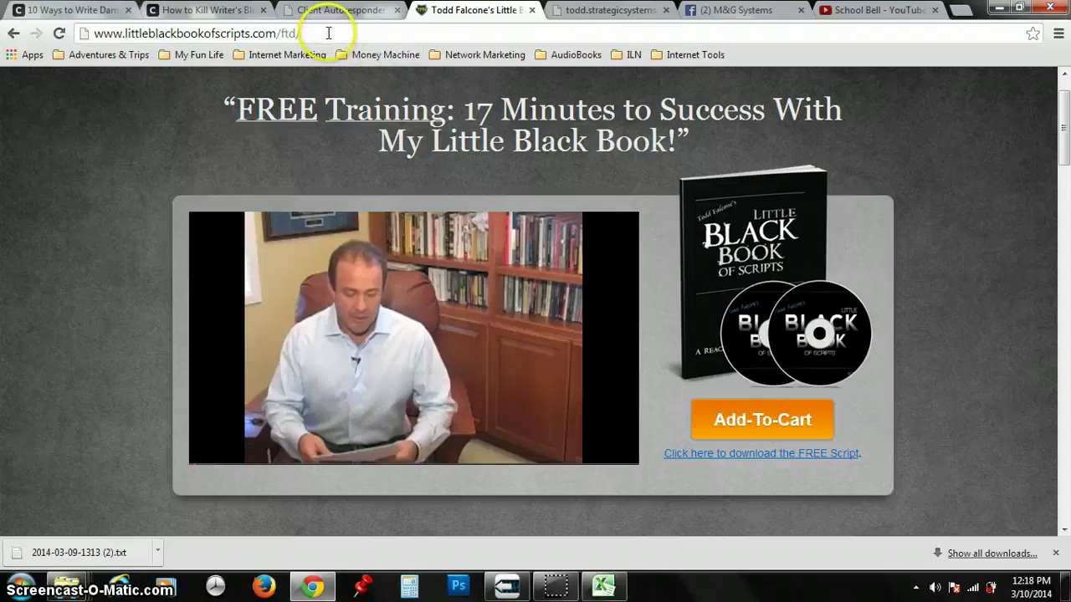
click(599, 12)
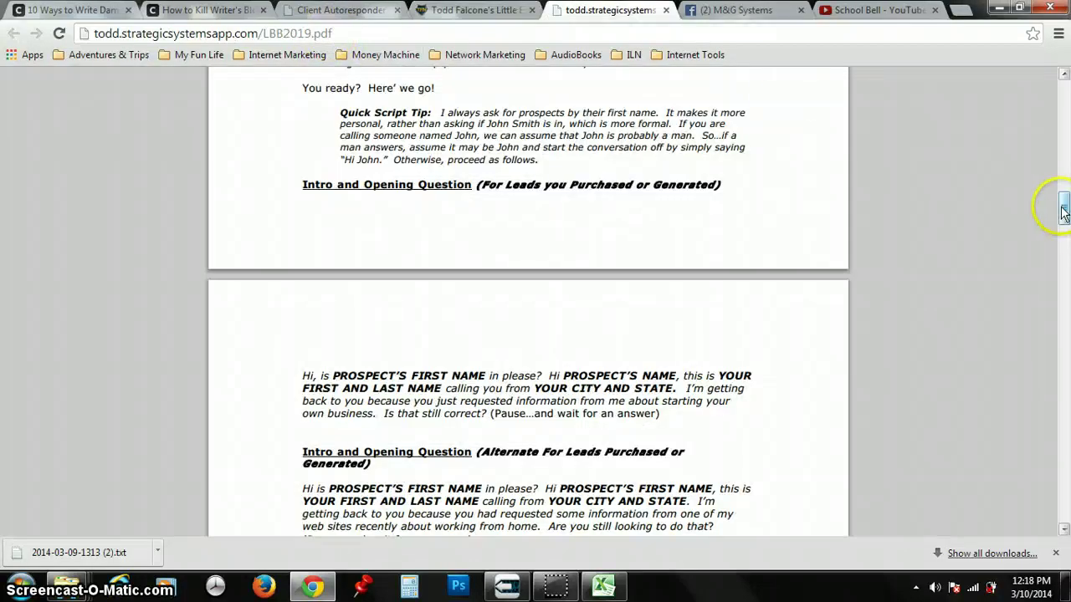
drag(1063, 211, 1060, 142)
drag(1061, 100, 831, 98)
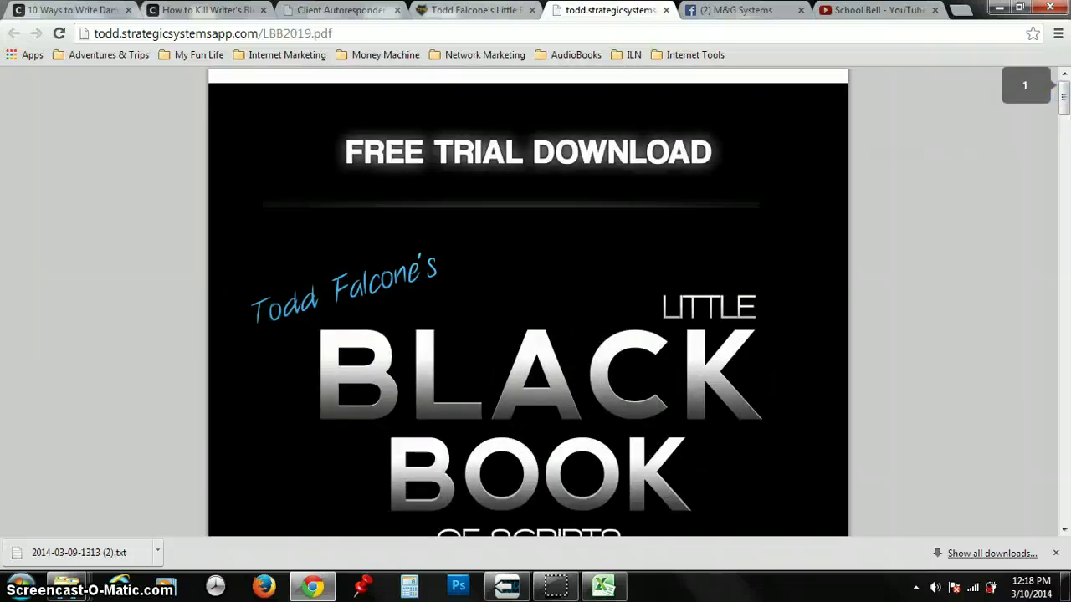
- Return to the Little Black Book free training page and dismiss the browser's downloads bar
click(476, 10)
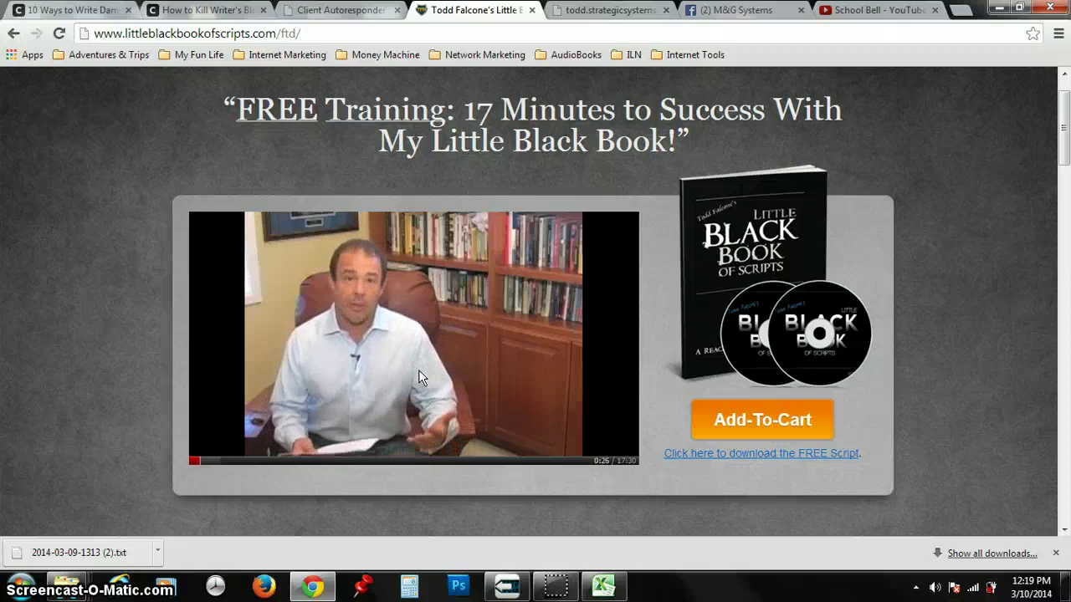
click(1056, 553)
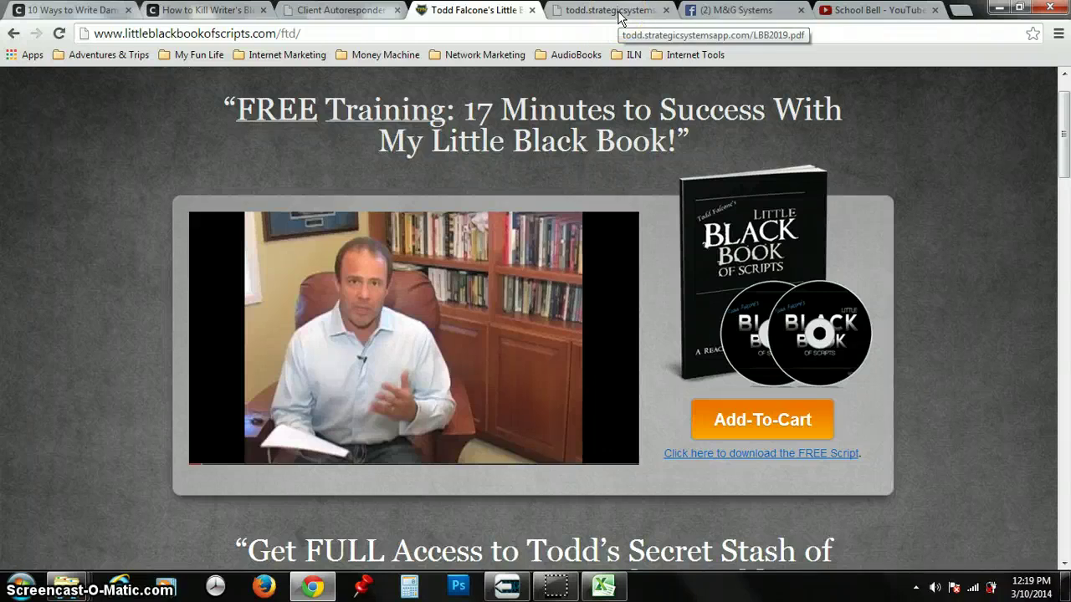
- Look through the leads list in Excel again and return to the browser's training page
click(591, 596)
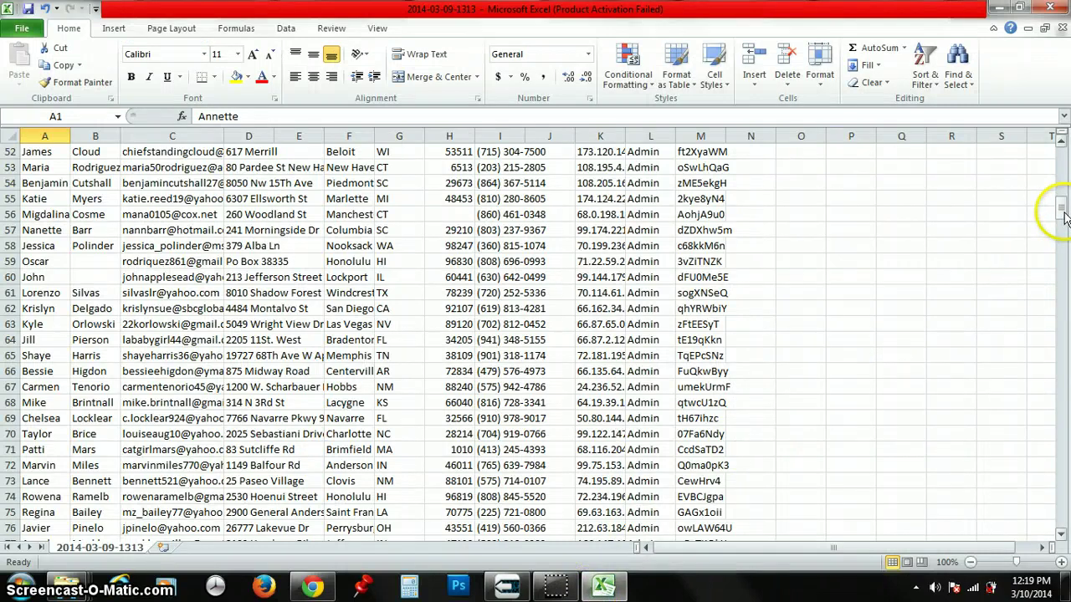
drag(1064, 216, 1064, 173)
key(alt+Tab)
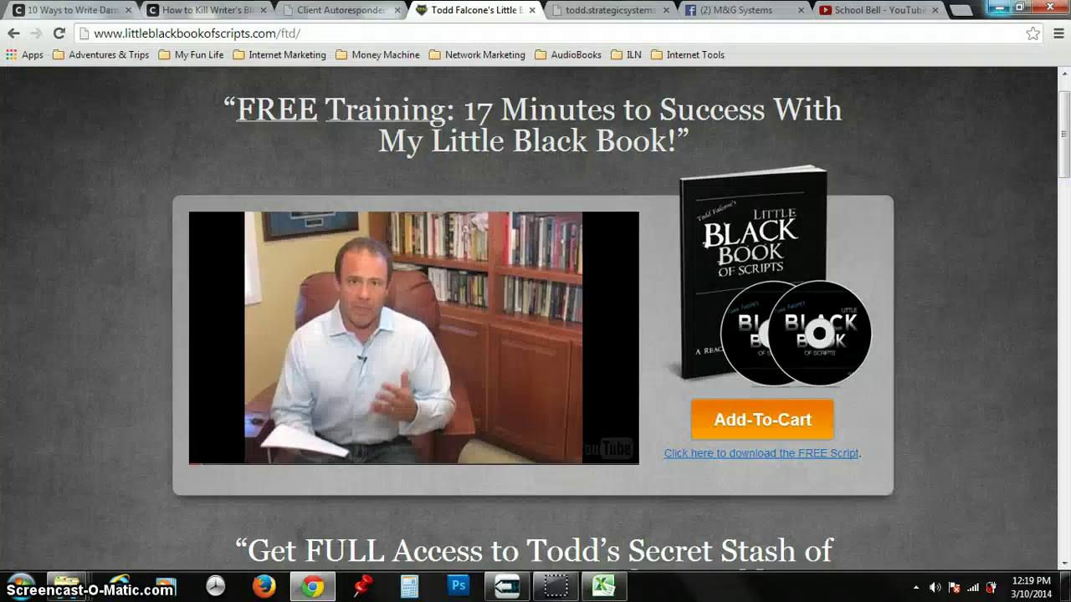